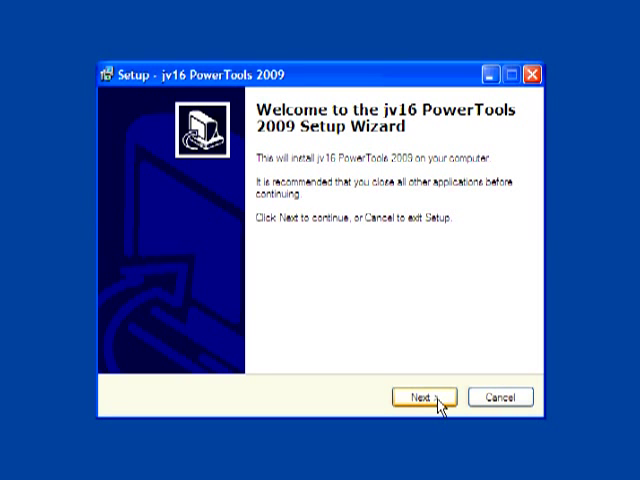
Step: Accept the license agreement and keep the default destination folder
left_click(438, 402)
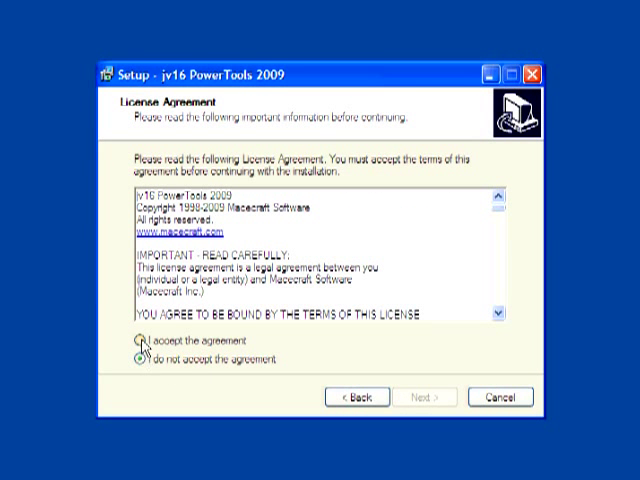
left_click(139, 340)
left_click(424, 397)
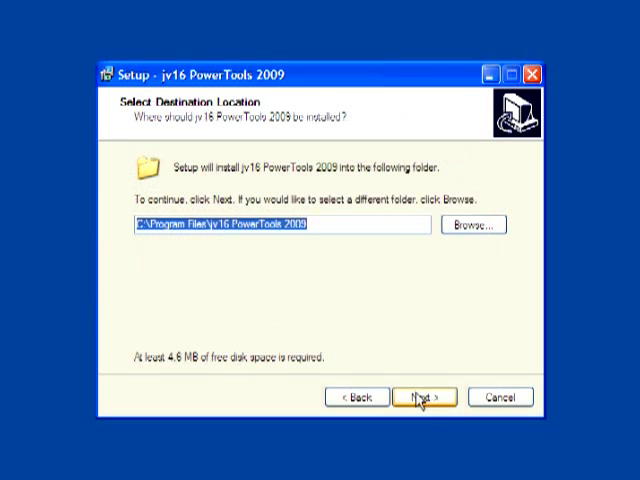
left_click(424, 397)
Step: Keep Full installation, the default Start Menu folder and all shortcut tasks, then start installing
left_click(500, 197)
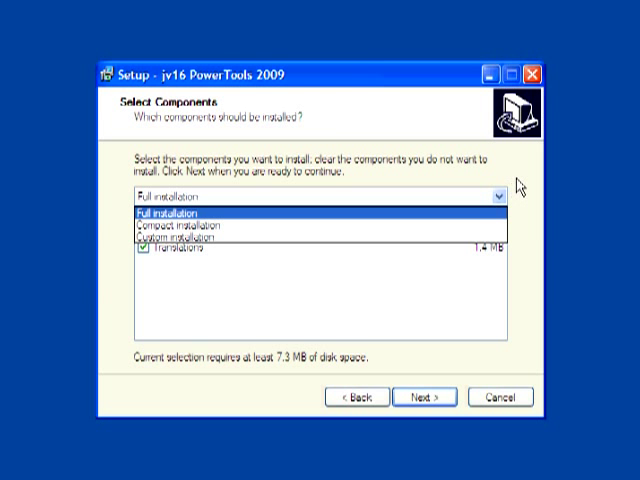
left_click(518, 185)
left_click(425, 399)
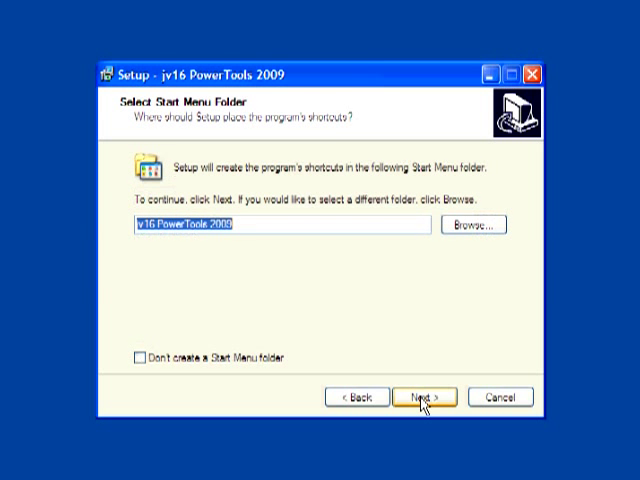
left_click(420, 399)
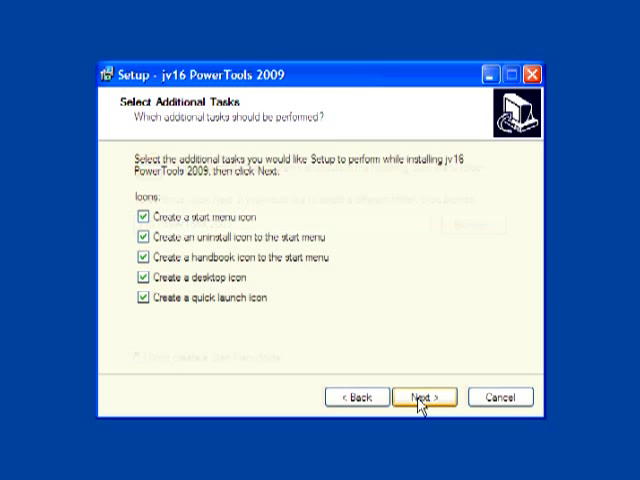
left_click(421, 401)
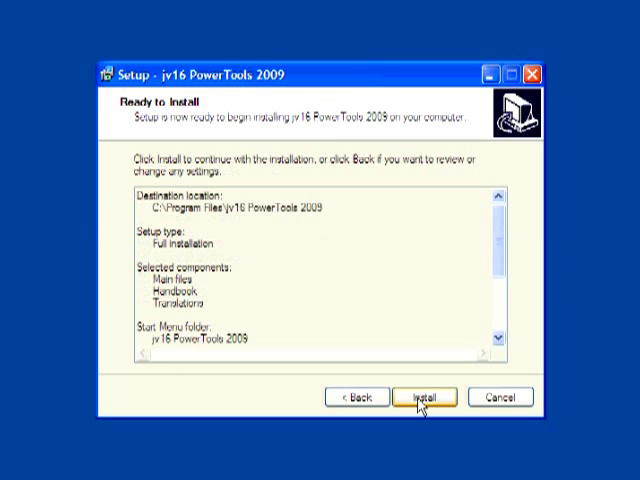
left_click(421, 399)
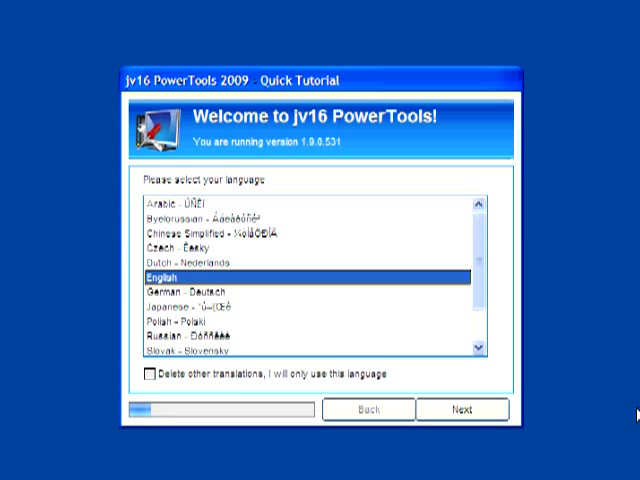
left_click_drag(480, 300, 484, 343)
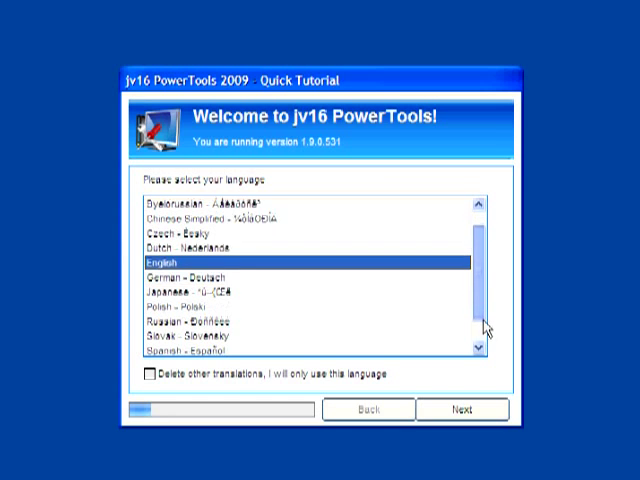
Step: Try Slovak, settle on English as the tutorial language and continue to the tips
left_click(484, 343)
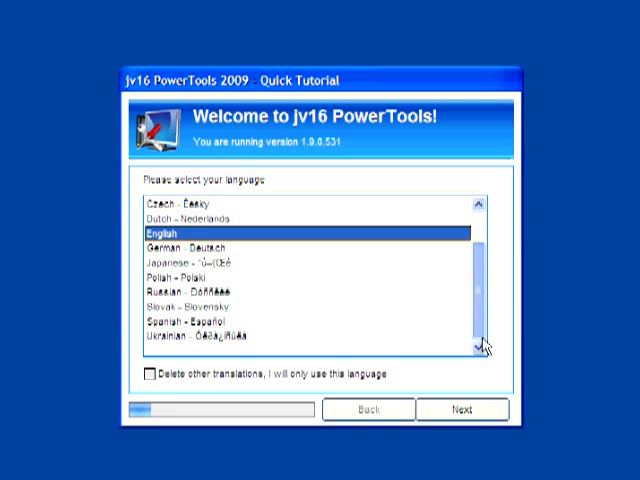
scroll(484, 343, "up", 2)
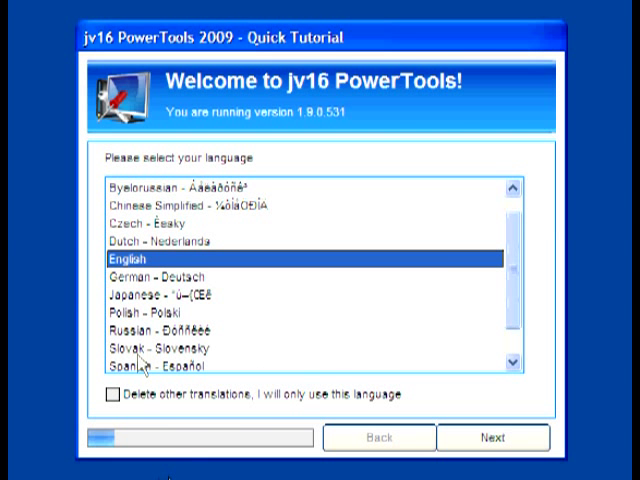
left_click(140, 350)
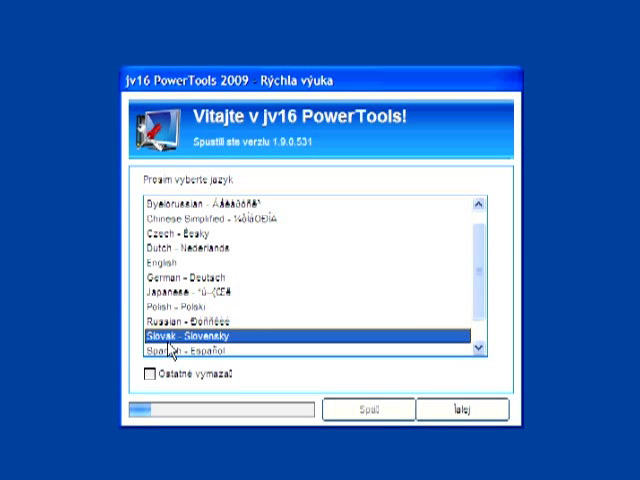
scroll(170, 350, "up", 1)
left_click(157, 278)
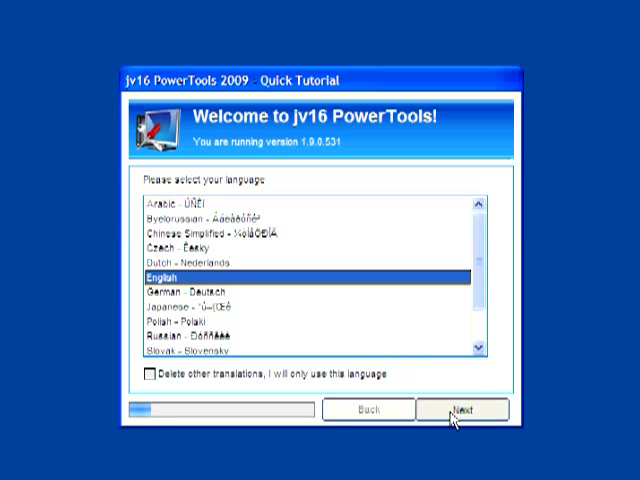
left_click(461, 409)
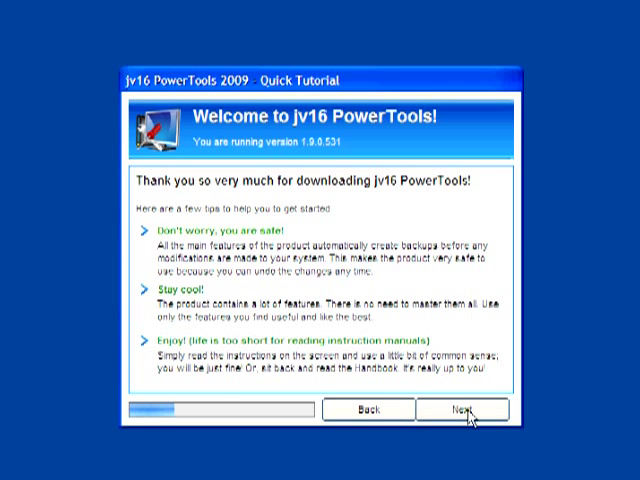
Step: Move past the tips pages, keeping the default update settings and skipping the newsletter signup
left_click(462, 410)
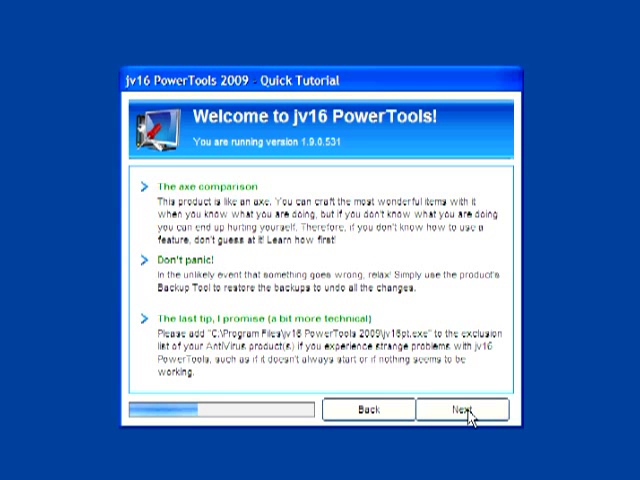
left_click(468, 412)
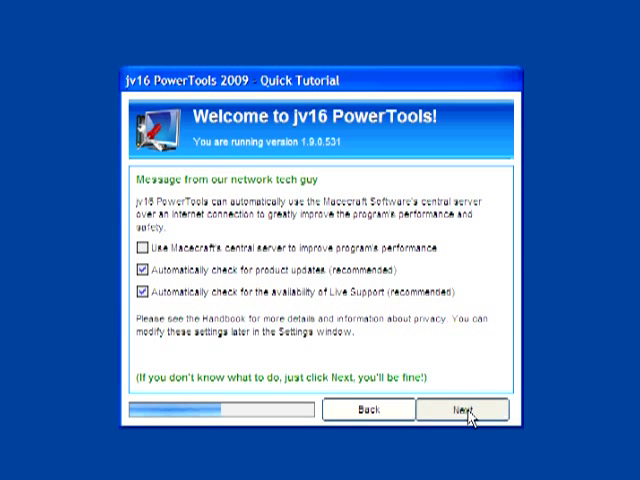
left_click(468, 412)
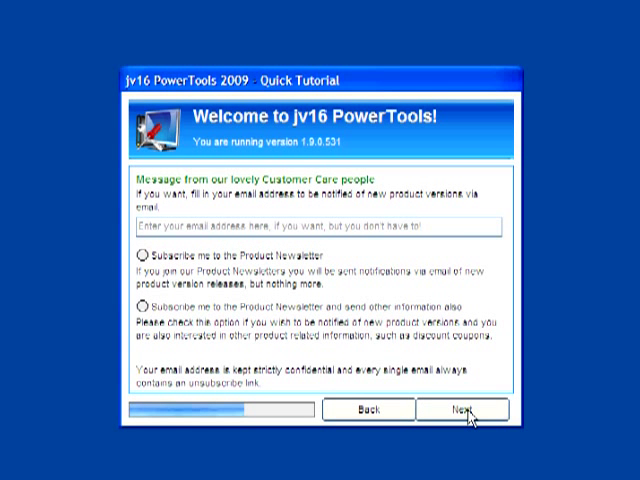
left_click(468, 414)
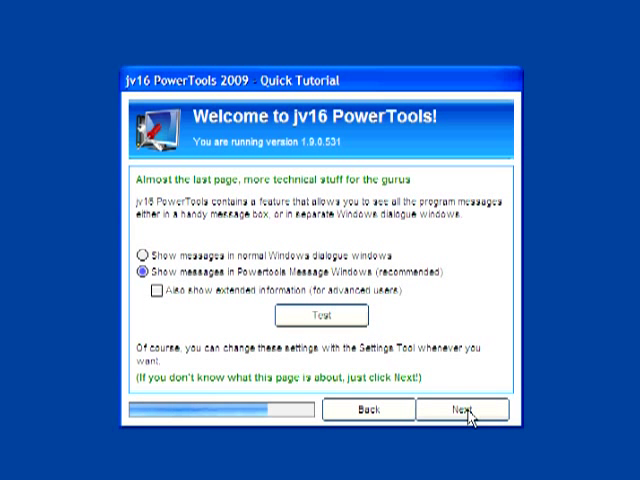
Step: Test program messages with 'Also show extended information' enabled and finish the tutorial
left_click(322, 318)
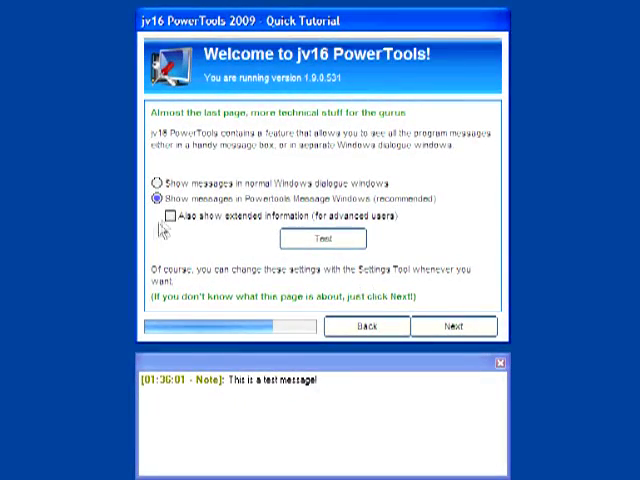
left_click(170, 217)
left_click(322, 238)
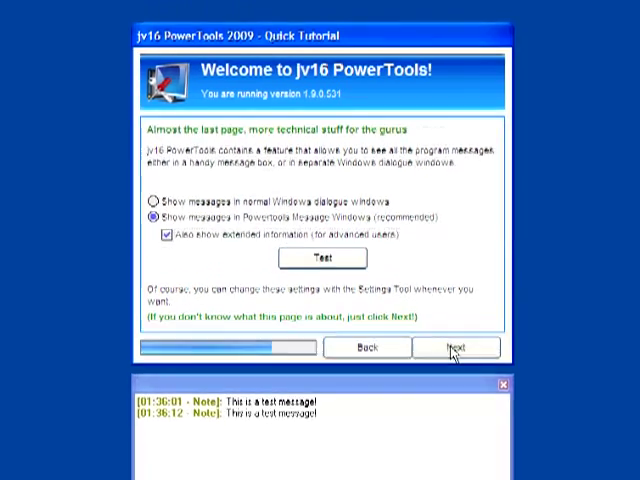
left_click(453, 326)
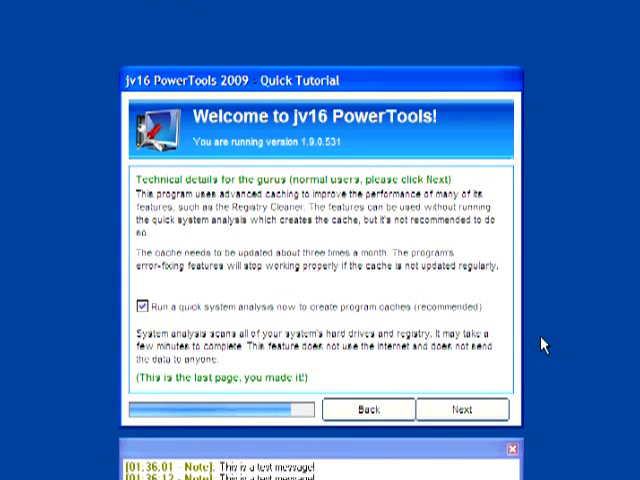
left_click(461, 409)
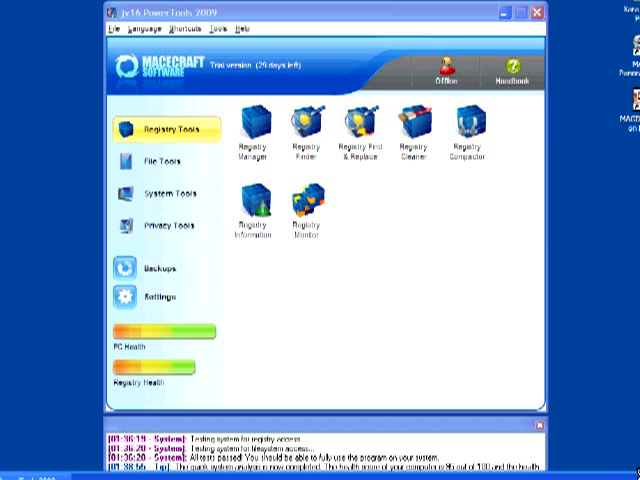
Step: Detach the message log, reposition the main window and launch the Registry Cleaner
mouse_move(468, 436)
left_mouse_down()
mouse_move(470, 285)
mouse_move(380, 433)
left_mouse_up()
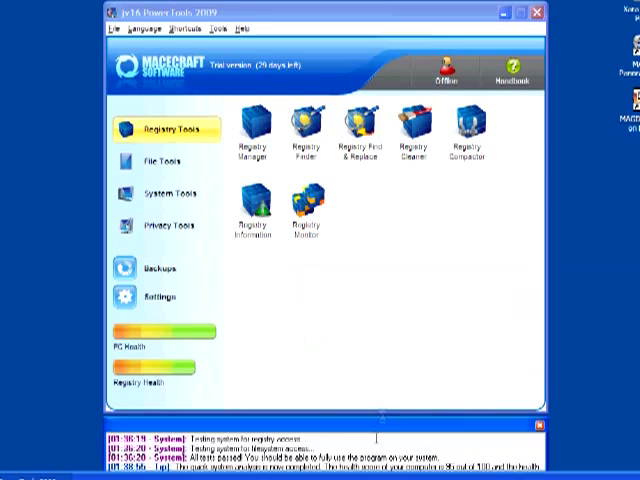
mouse_move(379, 434)
left_mouse_down()
mouse_move(230, 251)
mouse_move(238, 248)
mouse_move(317, 440)
left_mouse_up()
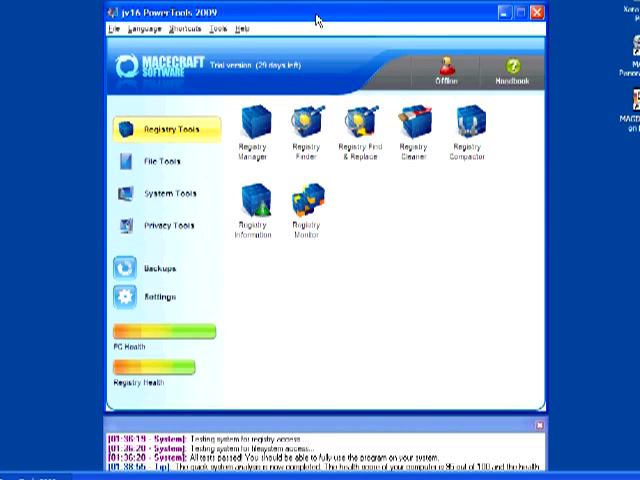
left_click_drag(317, 18, 317, 0)
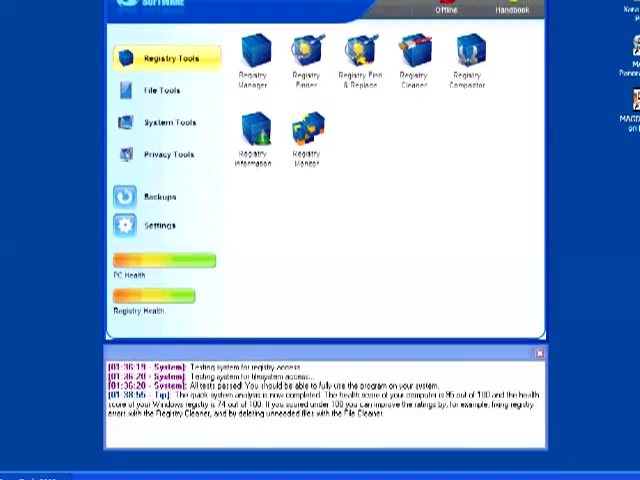
left_click_drag(317, 2, 317, 36)
left_click_drag(314, 0, 314, 11)
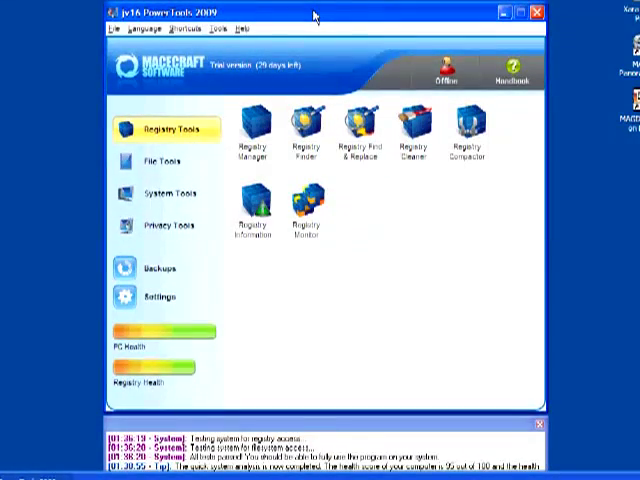
left_click_drag(314, 11, 314, 20)
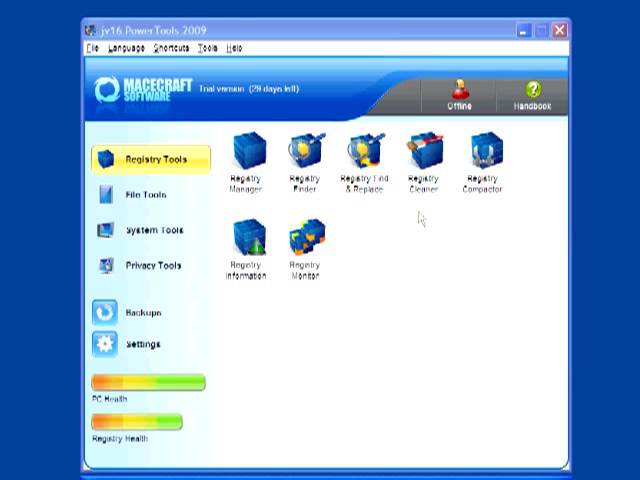
left_click(423, 160)
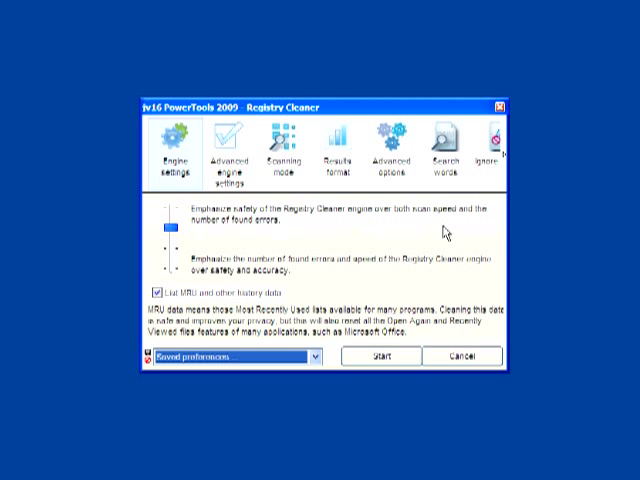
Step: Start the registry scan and let it produce the Scan Report Summary
left_click(381, 358)
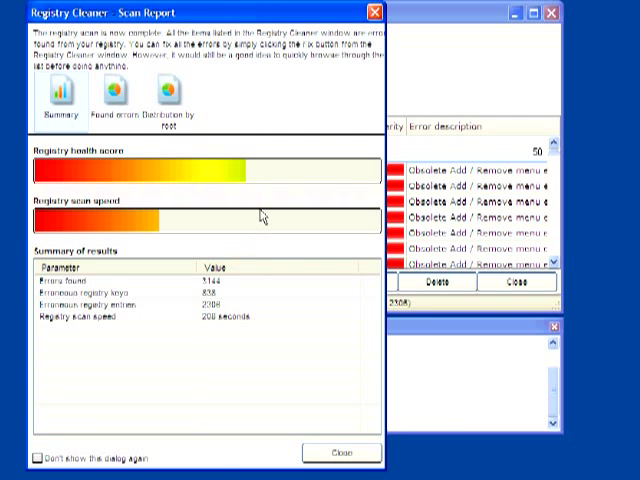
Step: Review found errors by type and by registry root, then close the report and the scan results
left_click(117, 96)
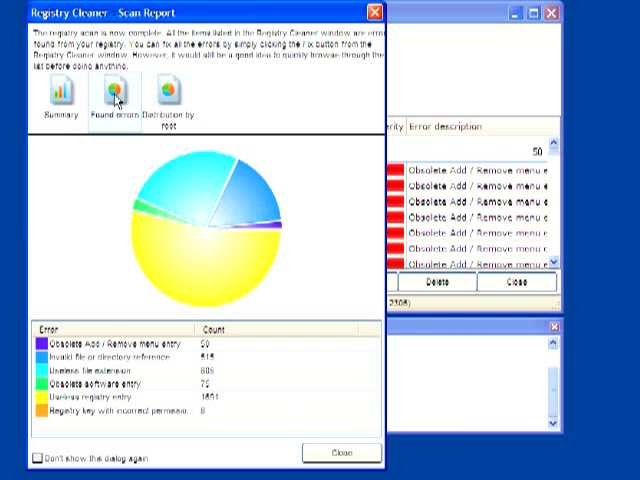
left_click(167, 96)
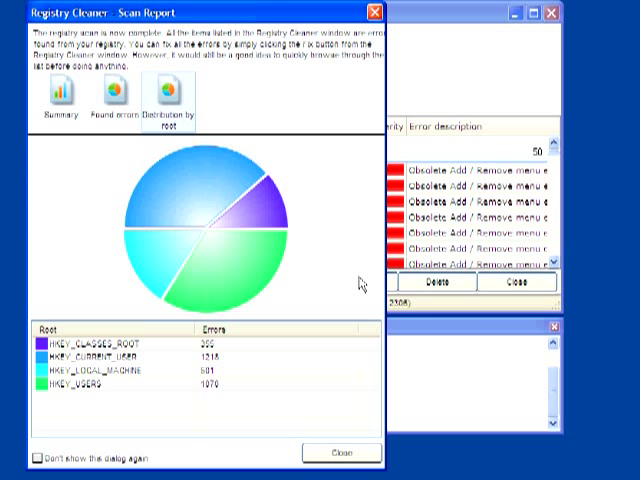
left_click(342, 454)
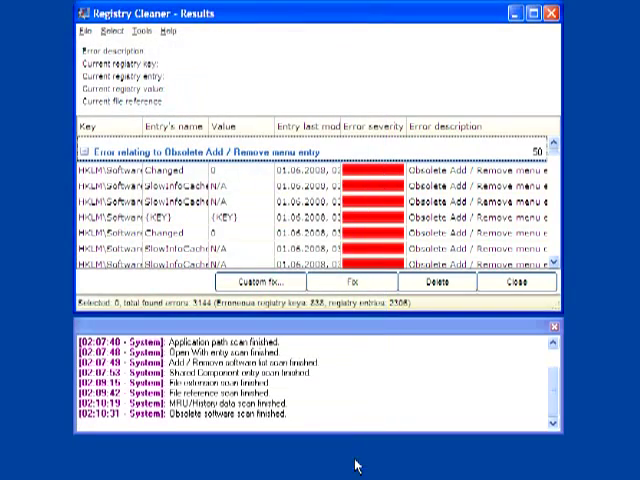
left_click_drag(556, 152, 556, 262)
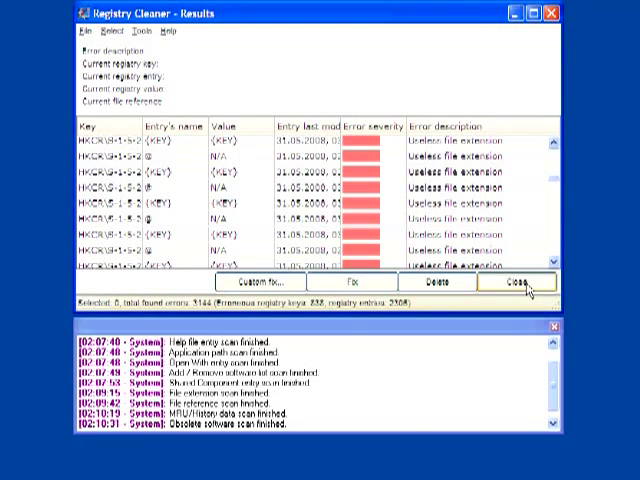
left_click(517, 282)
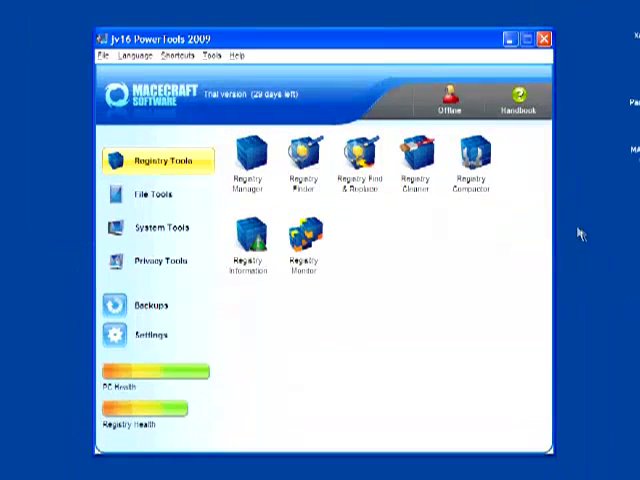
Step: In File Tools' File Finder, add My Documents\manonweb to the Search in folder list
left_click(155, 194)
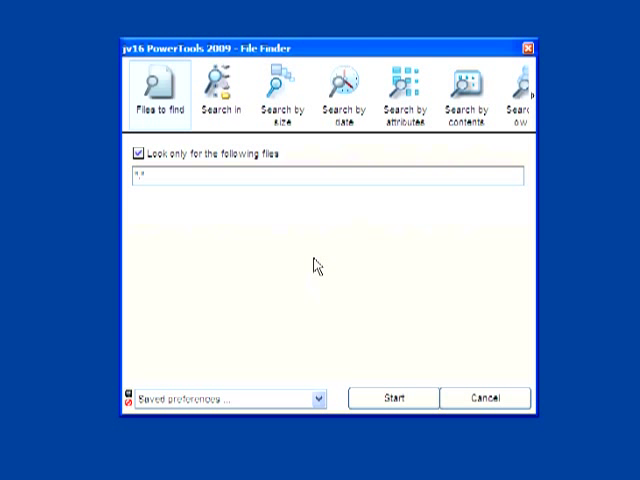
left_click(228, 110)
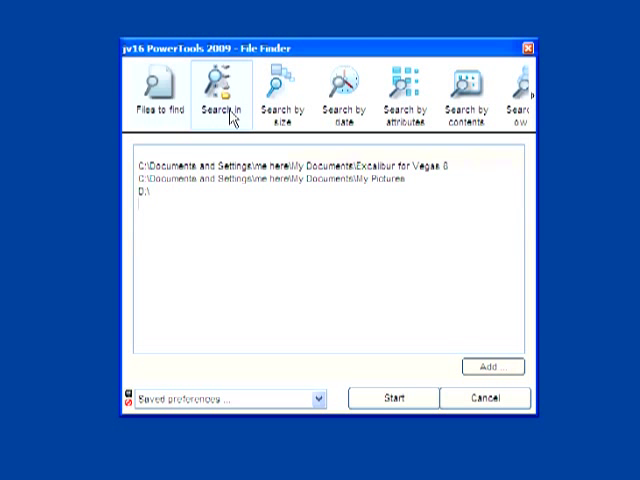
left_click(490, 366)
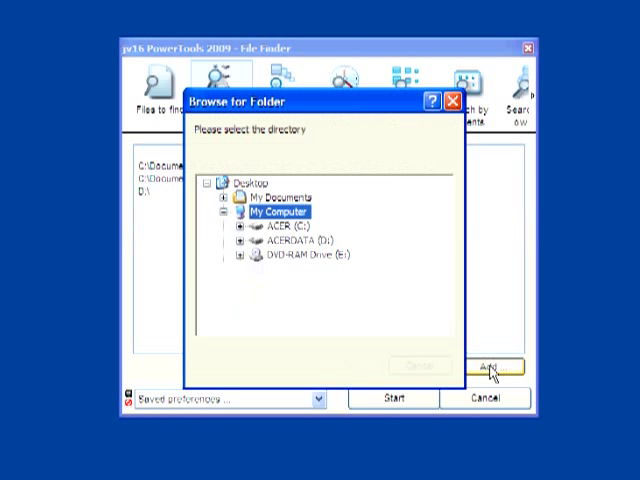
left_click(285, 226)
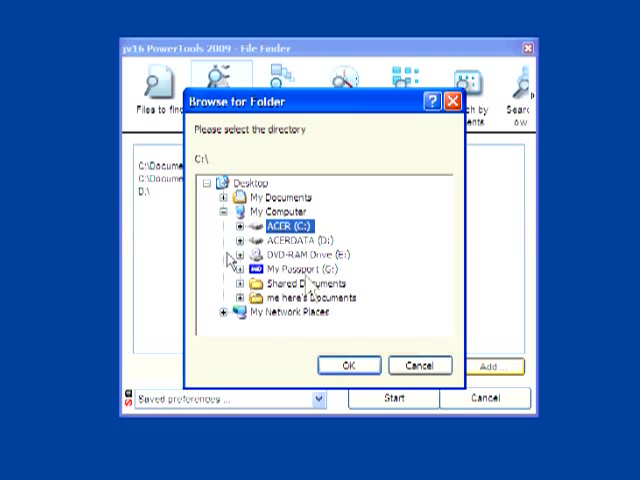
left_click(224, 197)
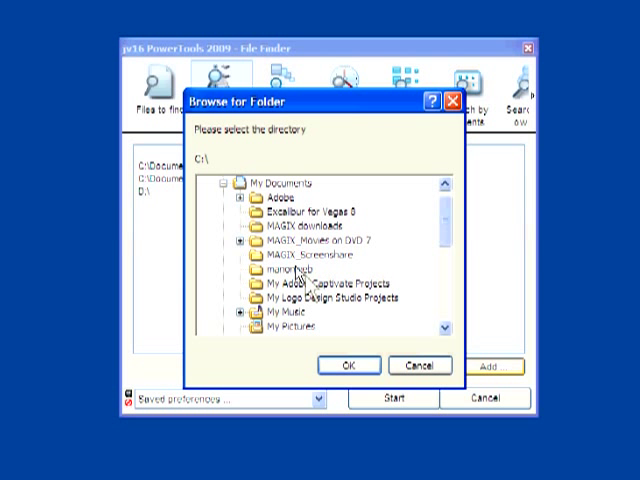
left_click(290, 269)
left_click(348, 365)
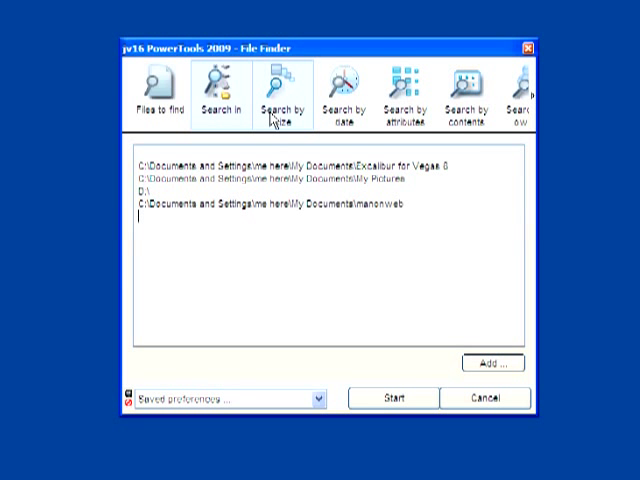
Step: Review the size, date and attribute filters, toggling the size and date limits on and off
left_click(276, 105)
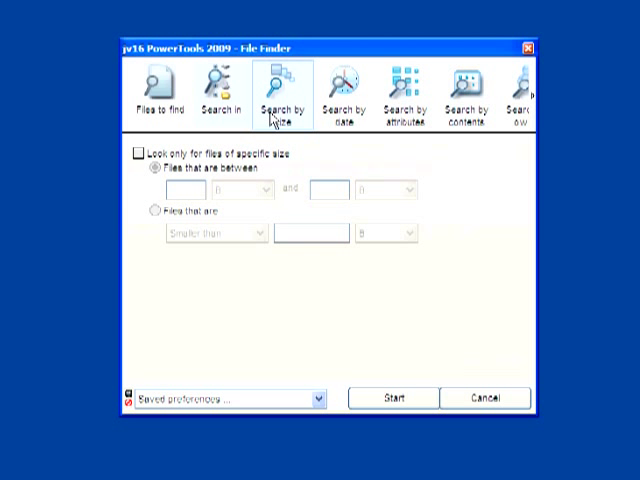
left_click(138, 153)
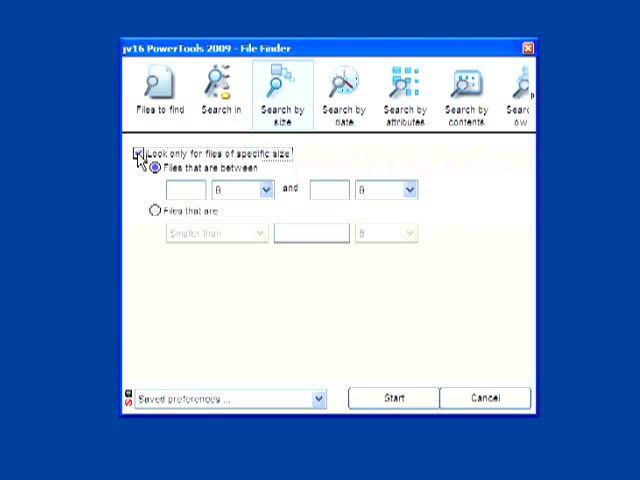
left_click(138, 153)
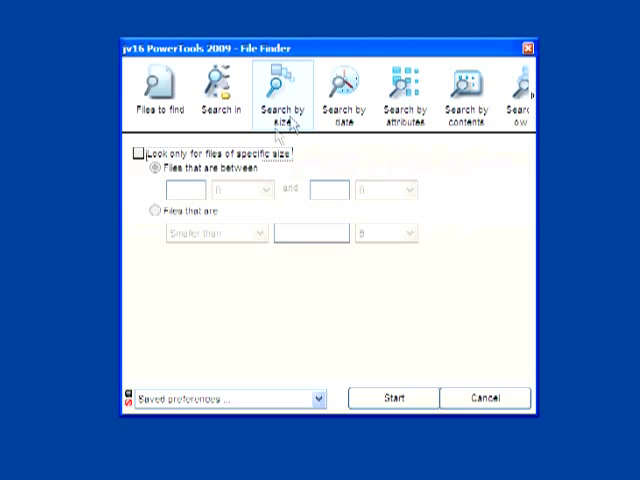
left_click(343, 95)
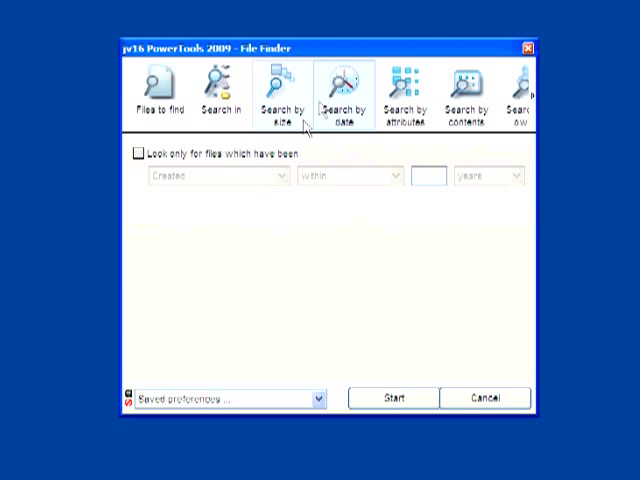
left_click(138, 153)
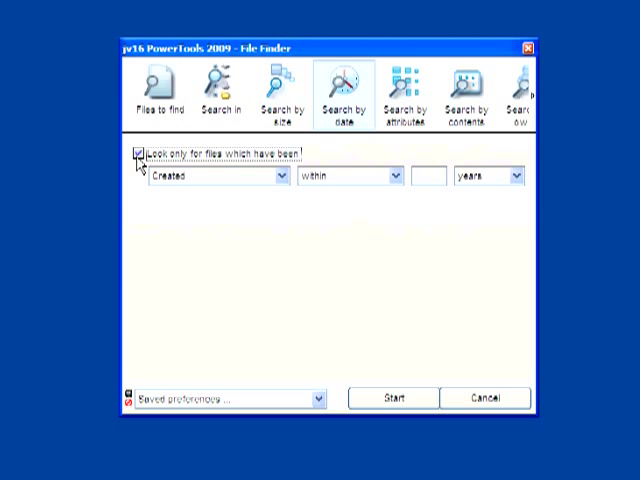
left_click(138, 153)
left_click(405, 95)
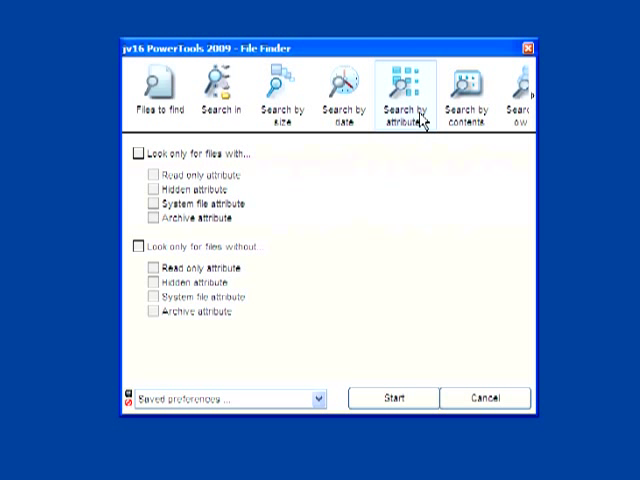
Step: Set the contents filter to files containing 'work', then review owner, general options and Ignore words
left_click(467, 100)
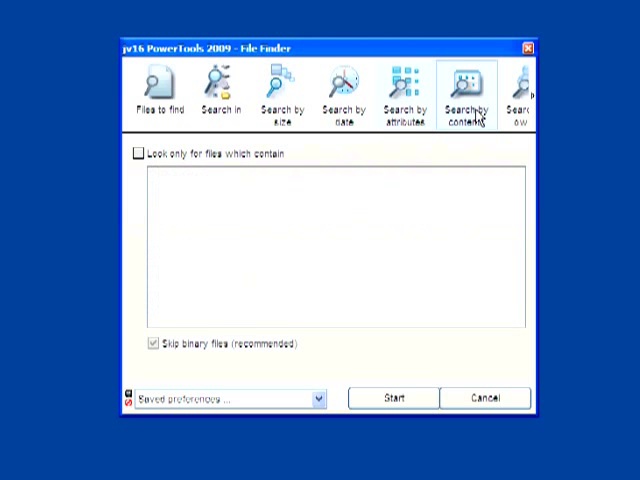
left_click(138, 153)
left_click(330, 245)
type("wo")
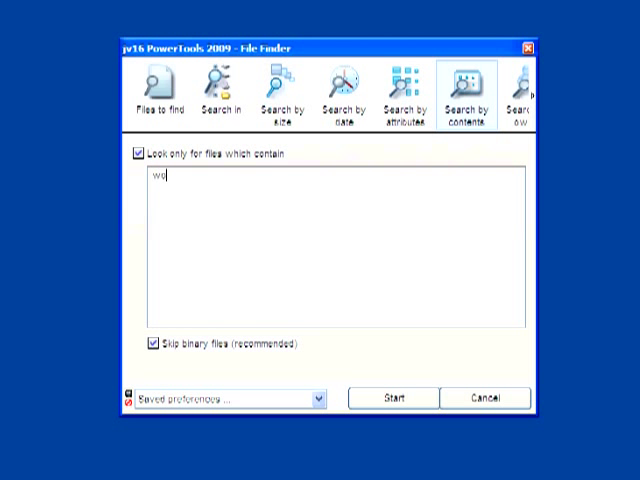
type("rk")
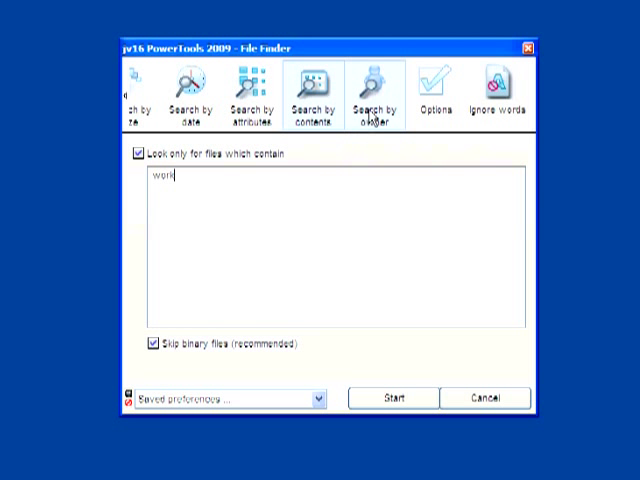
left_click(375, 100)
left_click(432, 100)
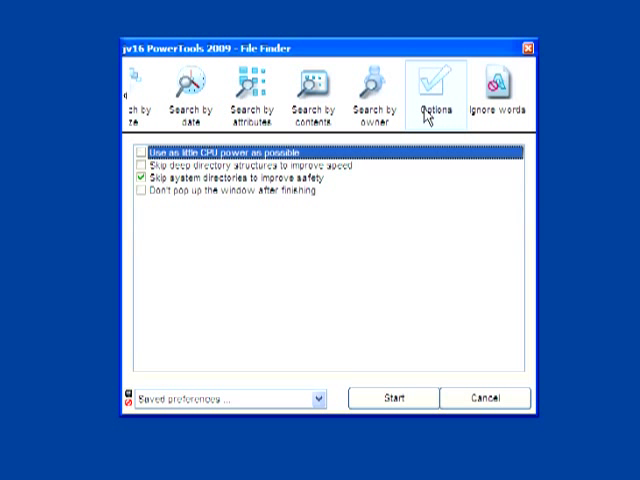
left_click(503, 113)
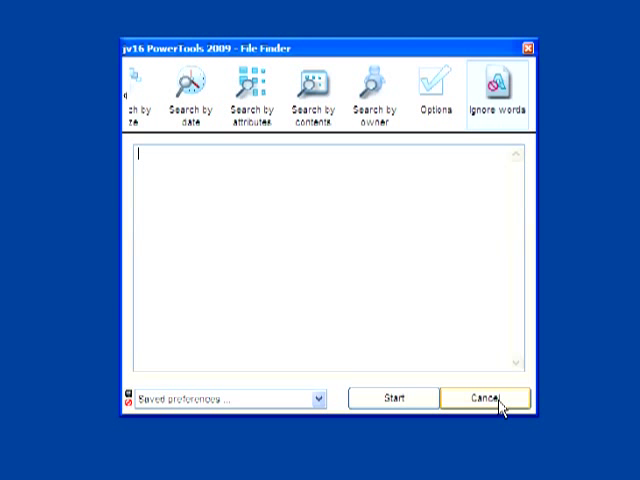
Step: Cancel File Finder, browse the Software Uninstaller's installed program list in System Tools, then close it
left_click(498, 403)
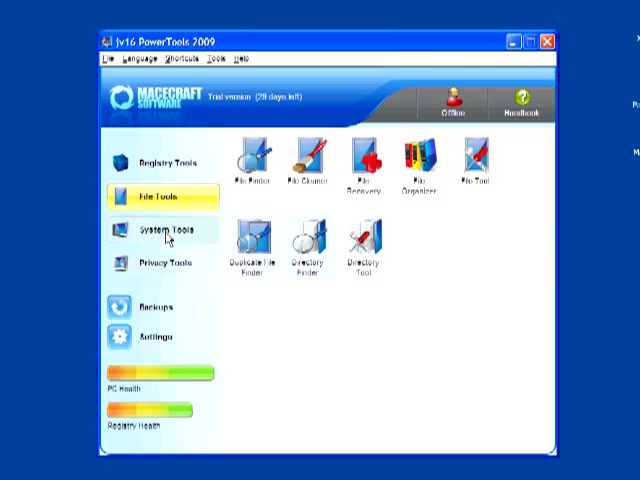
left_click(175, 233)
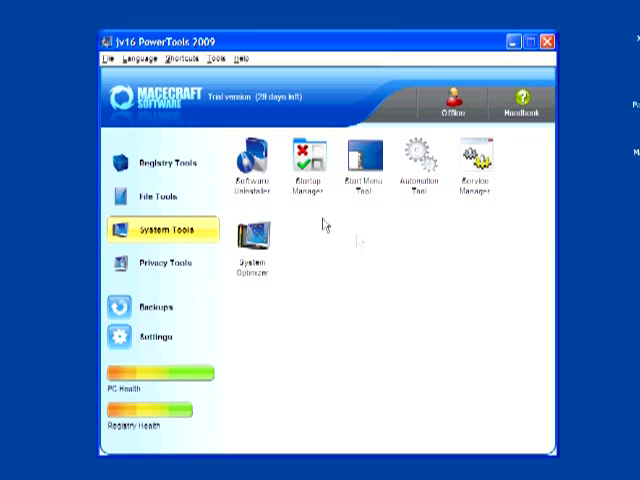
double_click(252, 165)
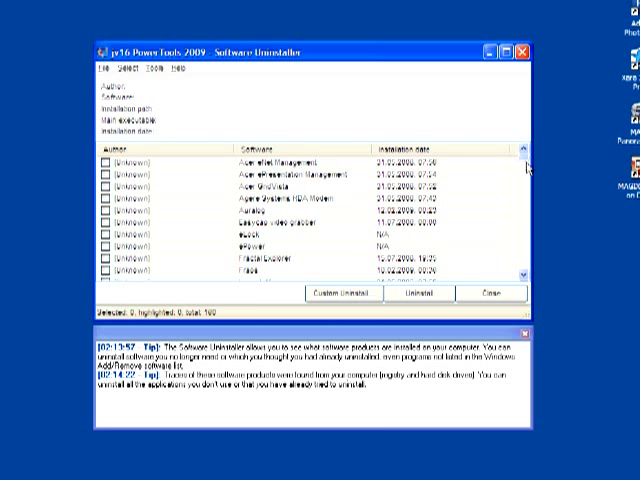
left_click_drag(523, 158, 523, 272)
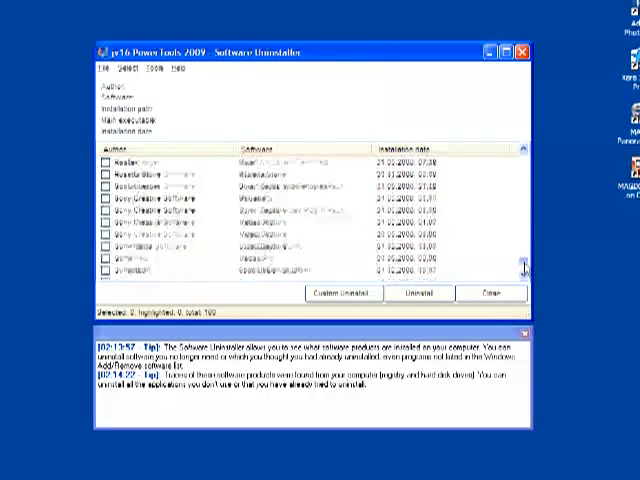
left_click(493, 295)
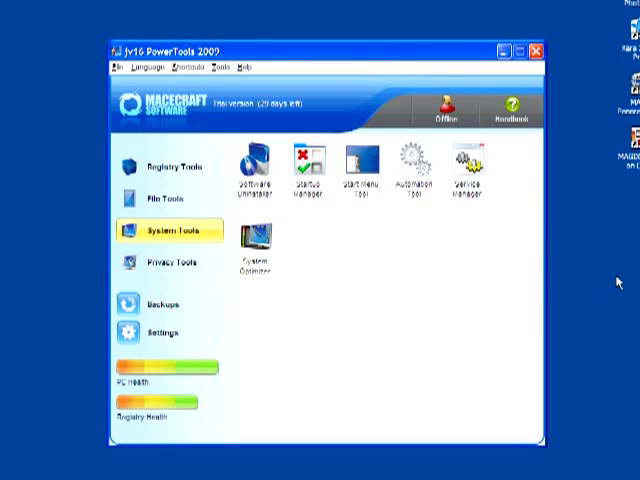
Step: In Privacy Tools, review the History Cleaner's found history items and close it
left_click(170, 262)
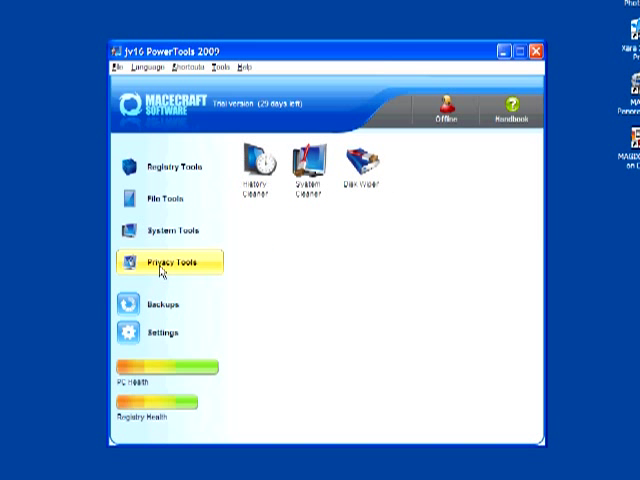
left_click(256, 180)
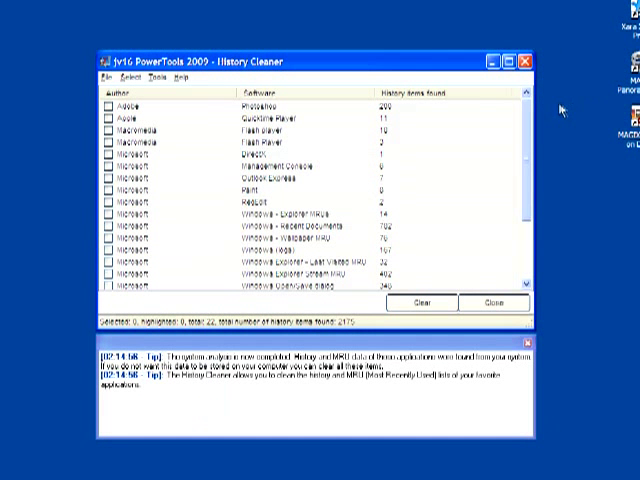
left_click_drag(527, 113, 527, 186)
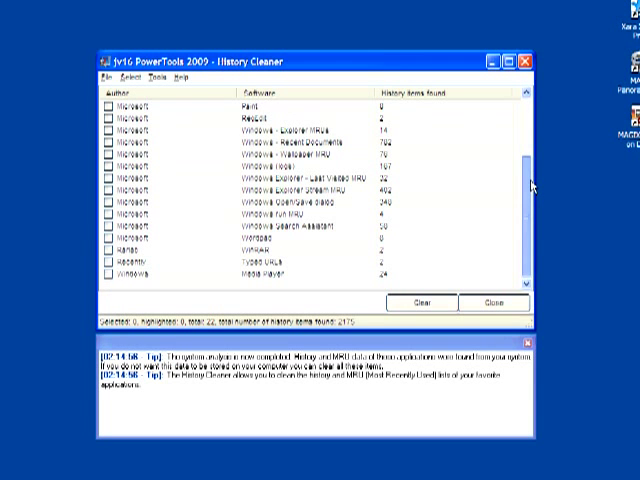
left_click(505, 330)
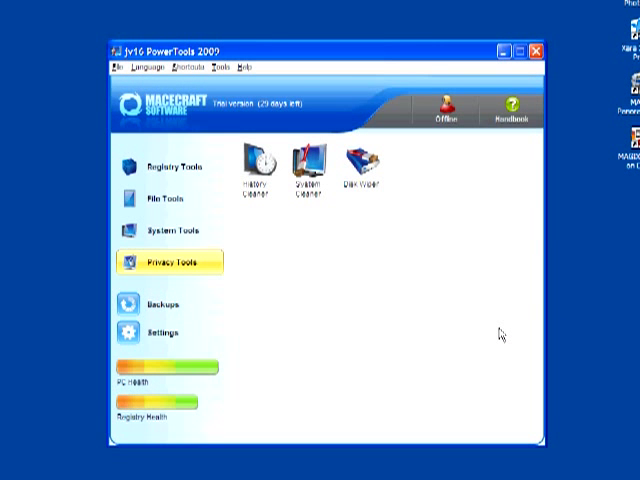
left_click(162, 304)
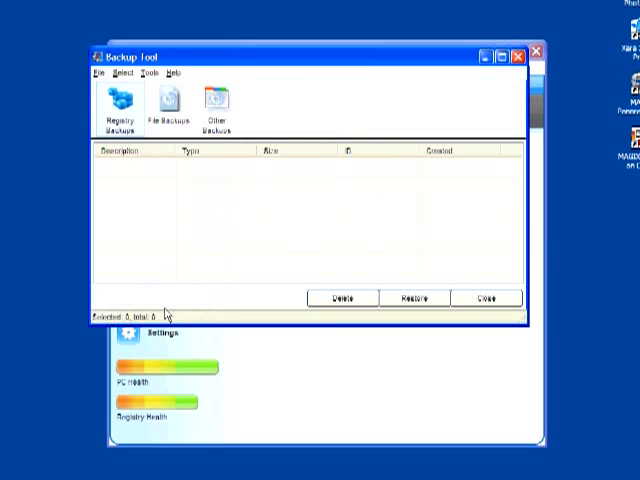
left_click(168, 122)
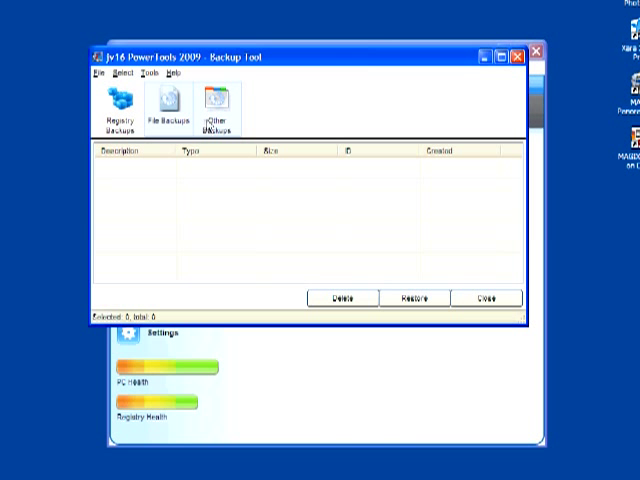
left_click(212, 120)
left_click(490, 299)
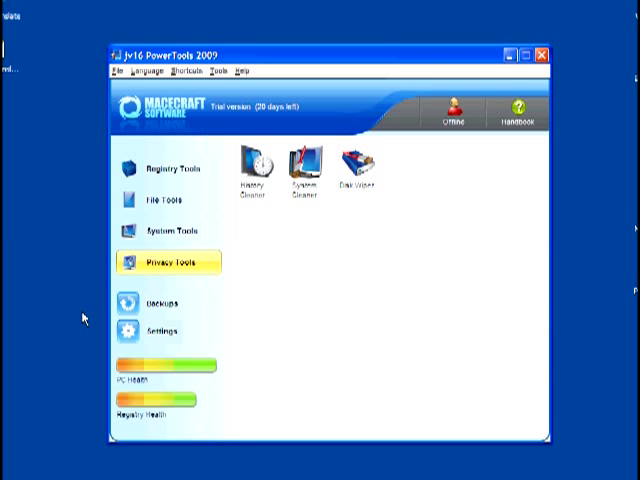
Step: Review the File wiping, Network features and Messaging settings pages and confirm with OK
left_click(150, 331)
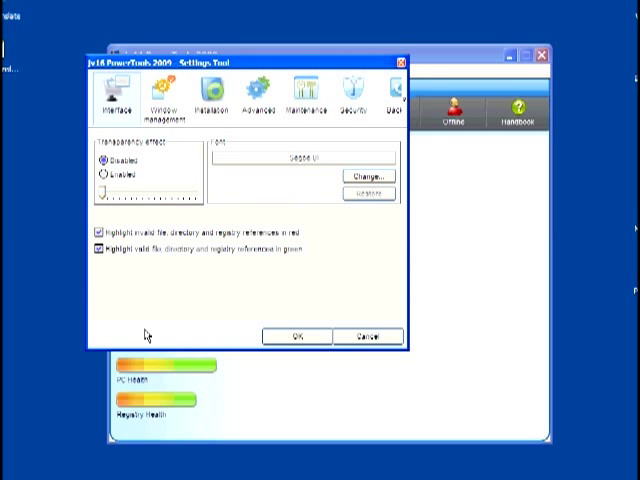
left_click(143, 95)
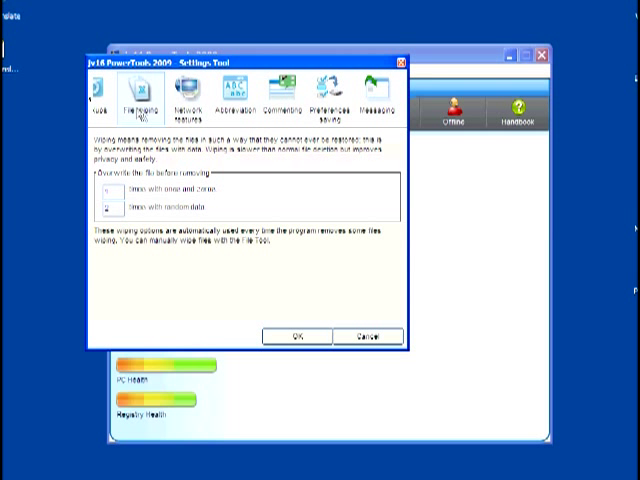
left_click(188, 100)
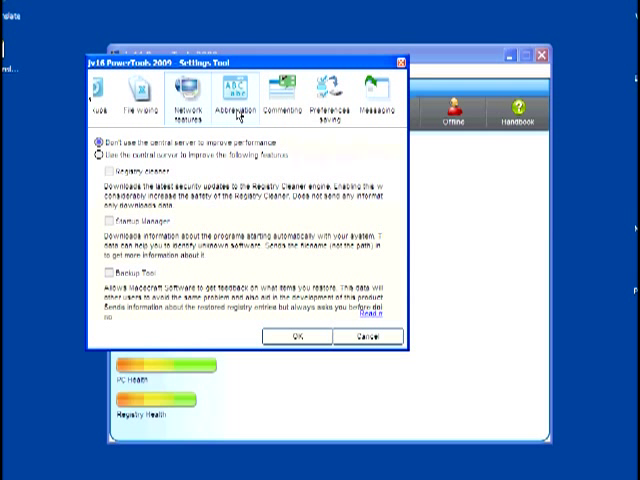
left_click(375, 95)
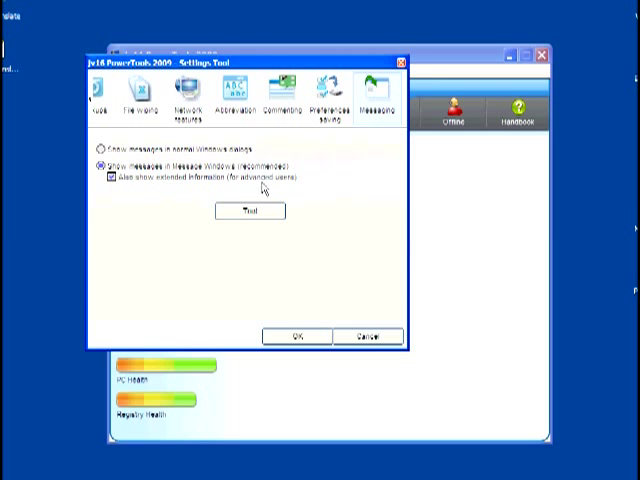
left_click(285, 338)
Step: Bring up the File menu's list of commands in the main window
left_click(118, 71)
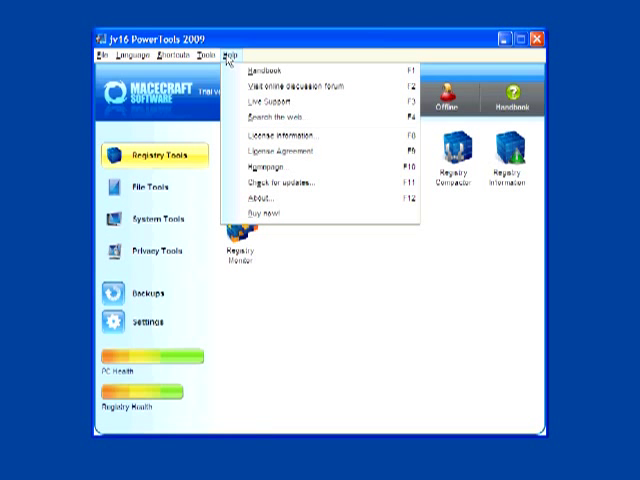
Step: Launch the PDF handbook in Adobe Reader and page forward to its table of contents
left_click(230, 55)
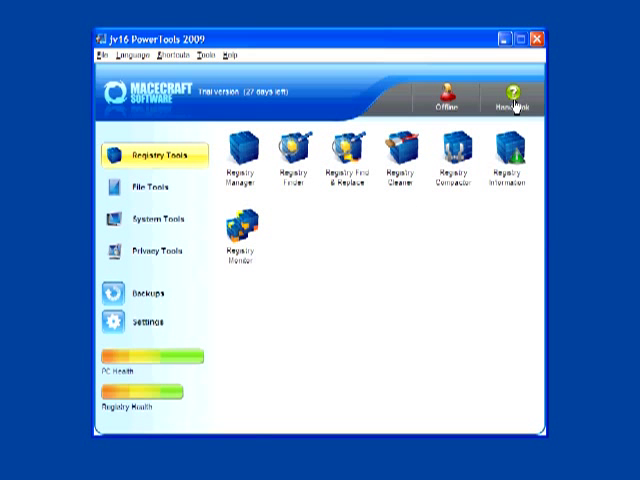
left_click(516, 105)
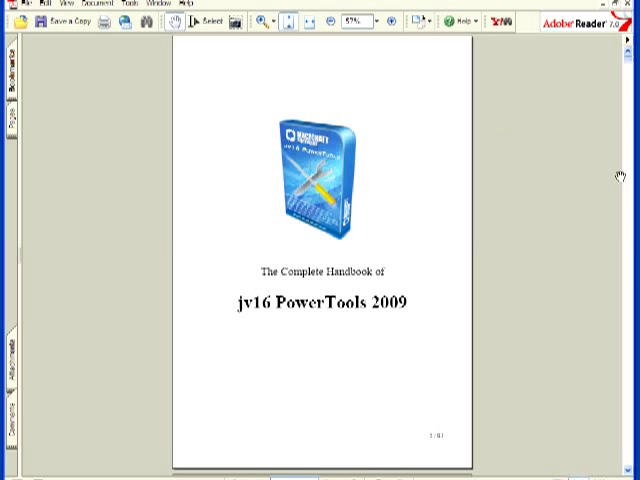
key("Page_Down")
key("Page_Down")
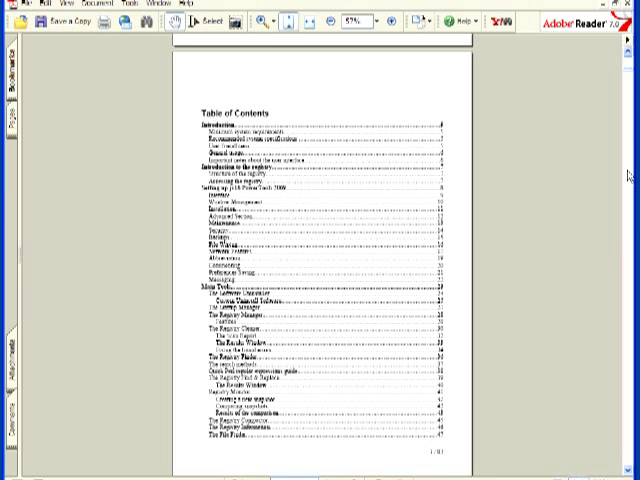
key("Page_Down")
Step: Close Adobe Reader with Alt+F4, returning to the PowerTools registry tools view
key("alt+F4")
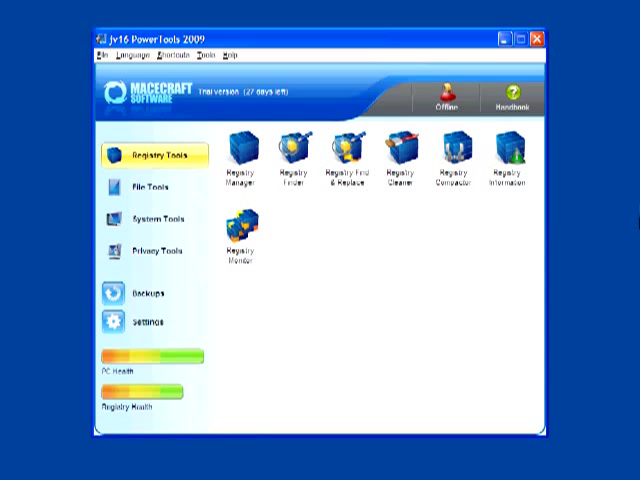